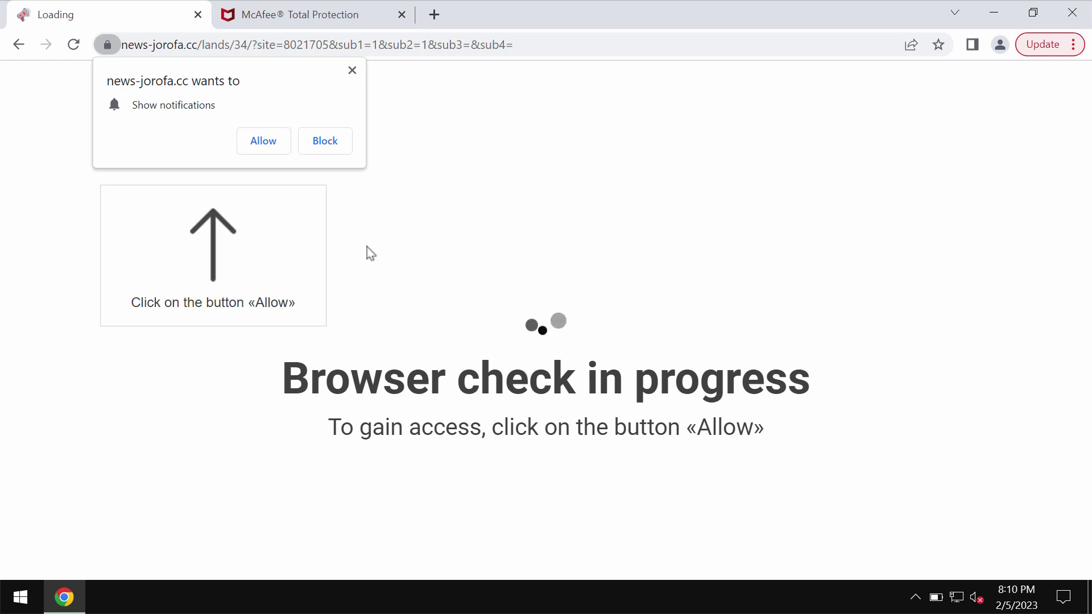
# Allow news-jorofa.cc to show notifications from its permission popup
pyautogui.click(278, 147)
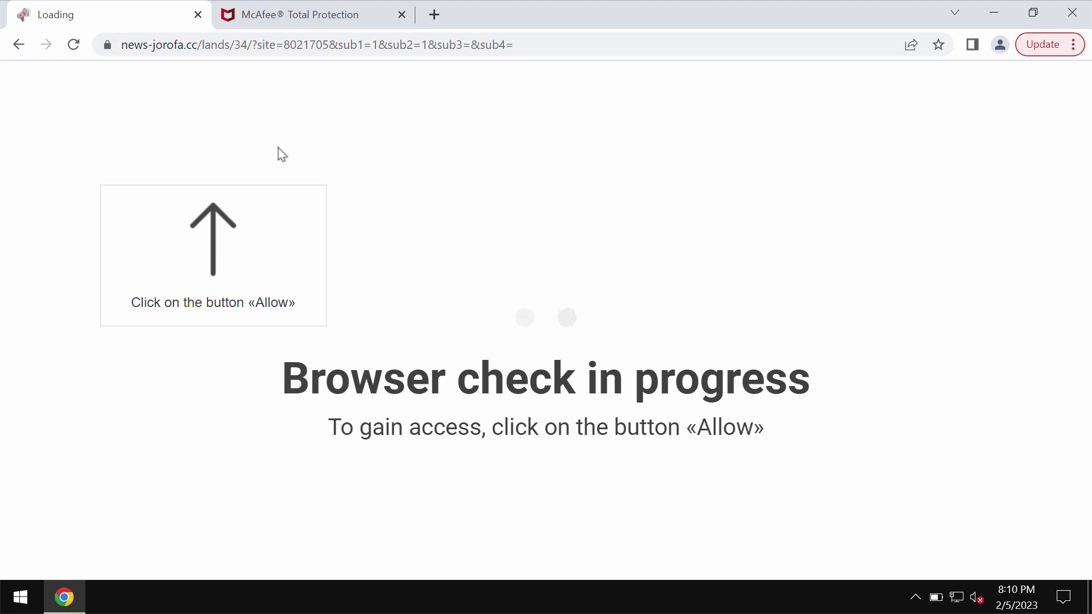
# Close the news-jorofa.cc tab and go to Privacy and security > Site settings permissions
pyautogui.click(432, 15)
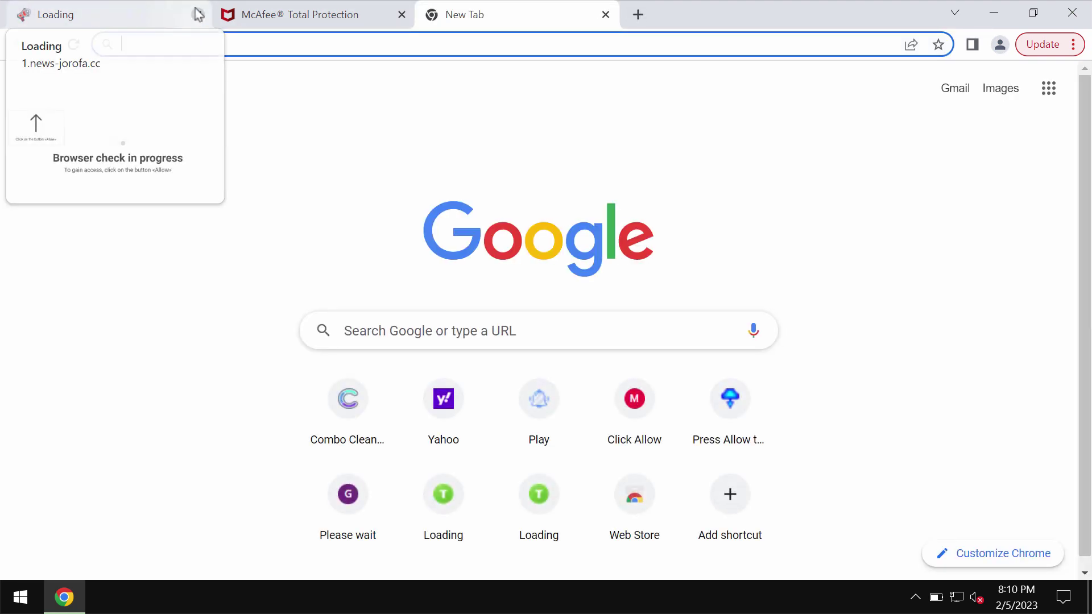
pyautogui.click(197, 14)
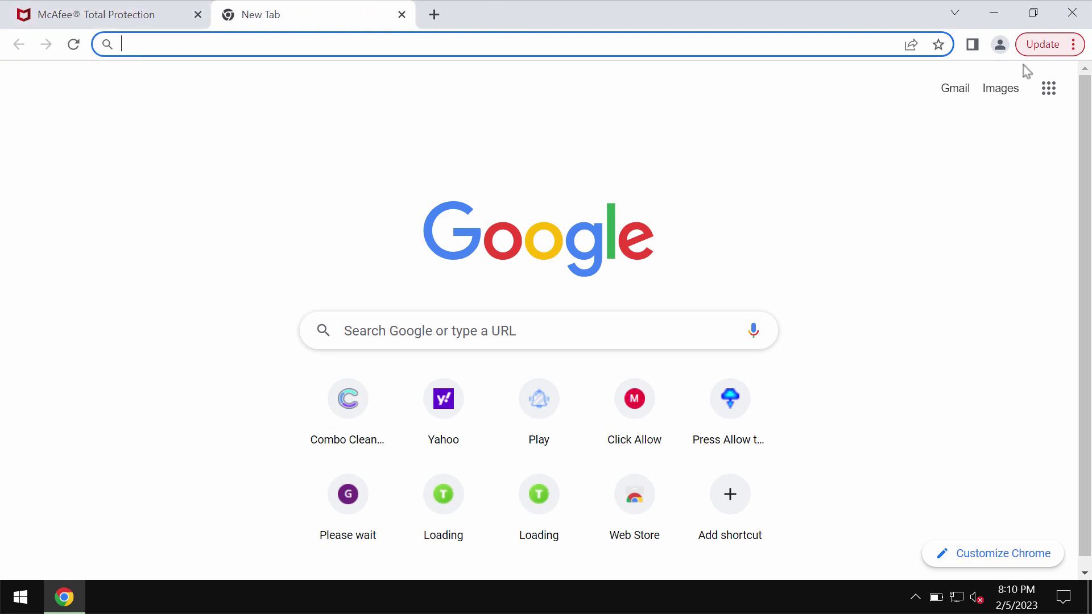
pyautogui.click(1073, 45)
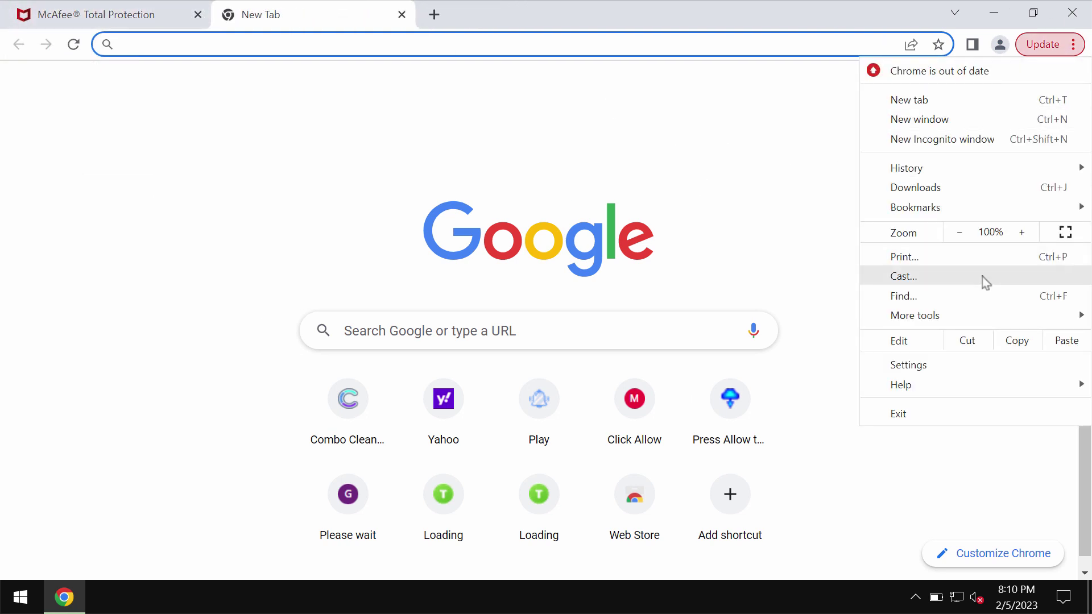
pyautogui.click(952, 367)
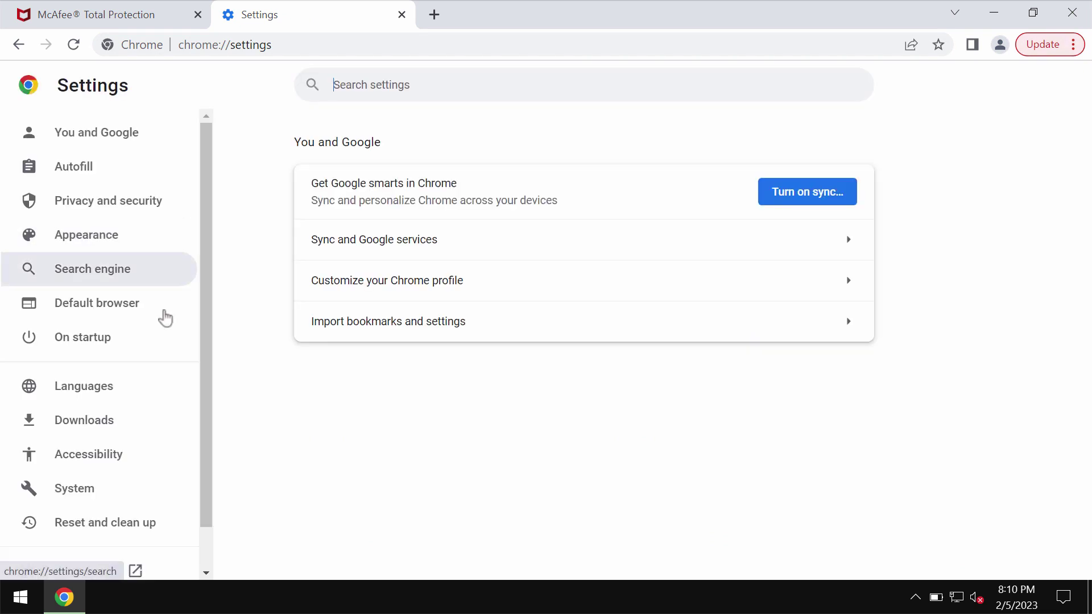
pyautogui.click(135, 209)
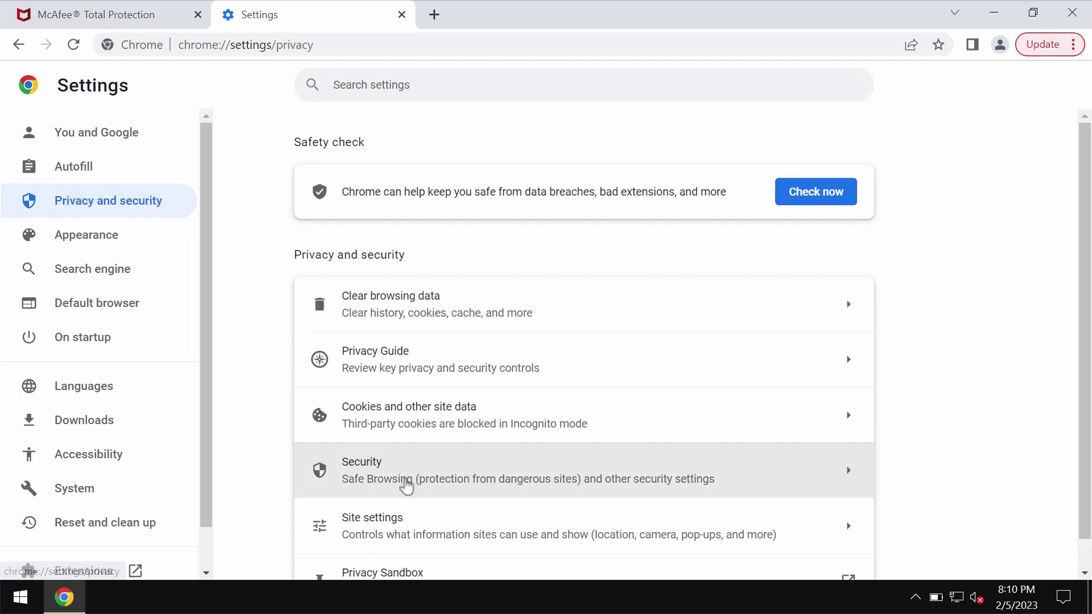
pyautogui.click(402, 519)
pyautogui.scroll(-4, 578, 437)
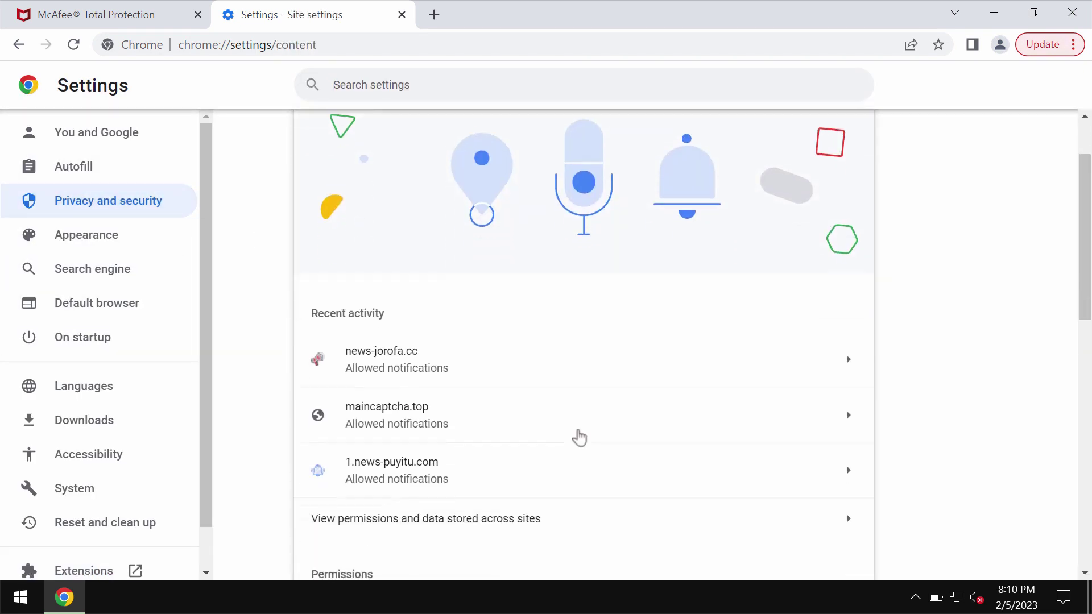
pyautogui.scroll(-1, 578, 437)
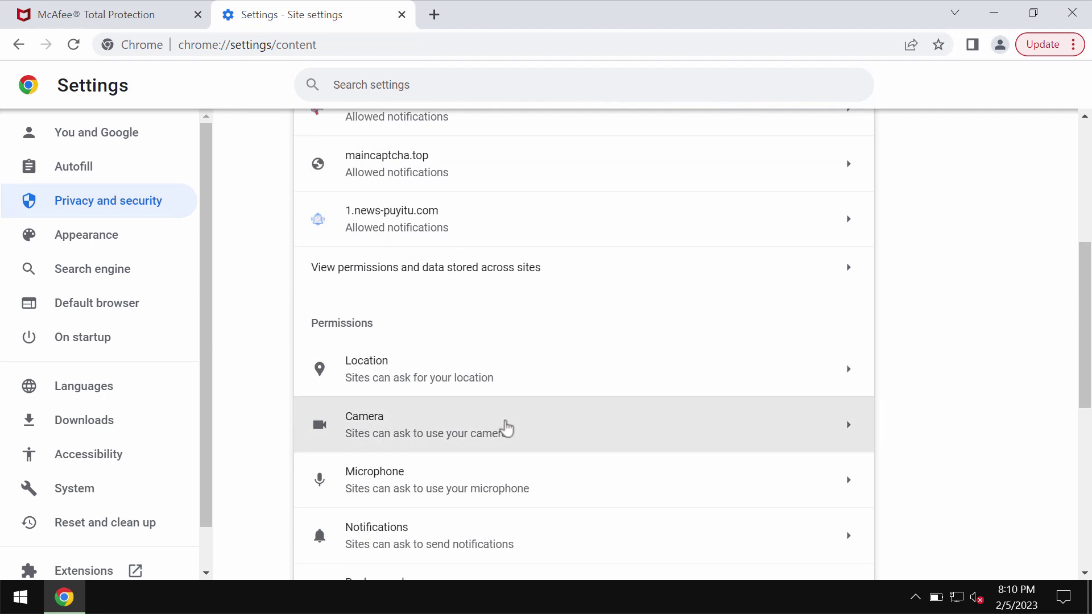
pyautogui.scroll(-1, 505, 429)
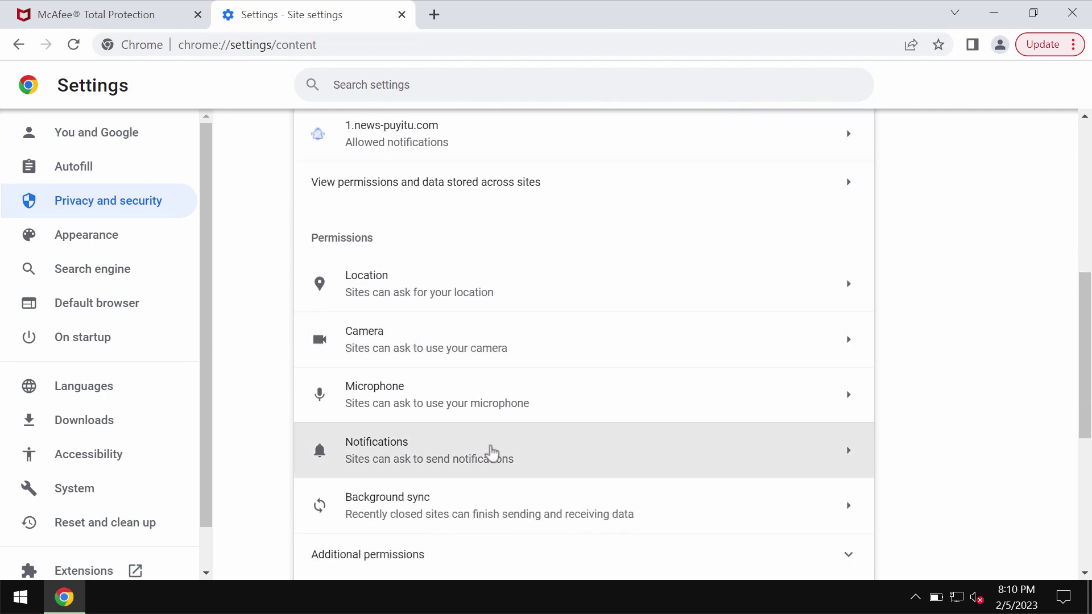
# In Notifications settings, remove news-jorofa.cc from the sites allowed to send notifications
pyautogui.click(492, 453)
pyautogui.scroll(-6, 546, 383)
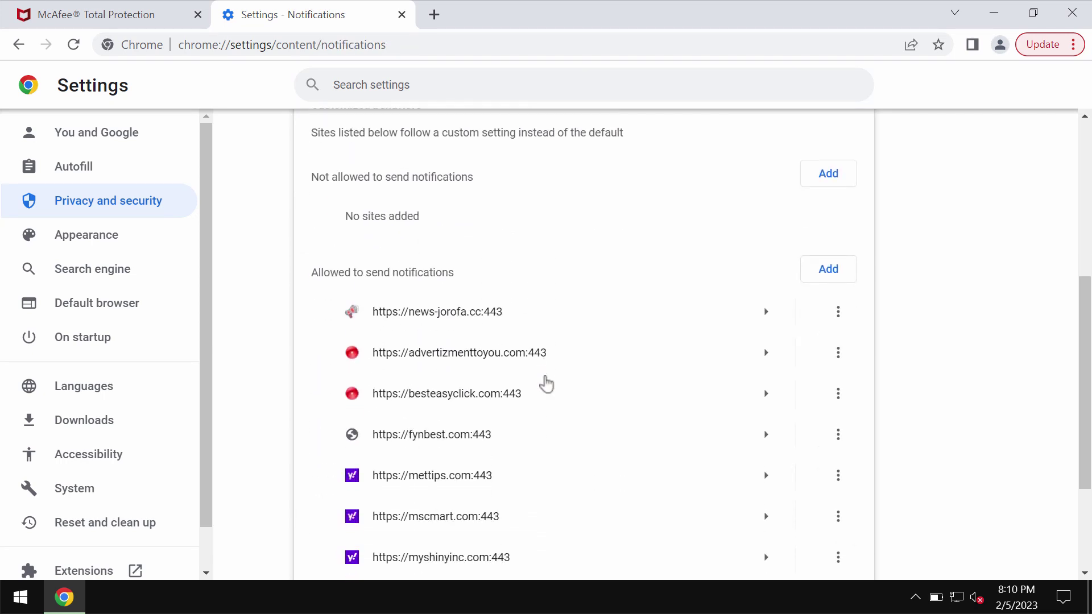
pyautogui.scroll(-1, 547, 384)
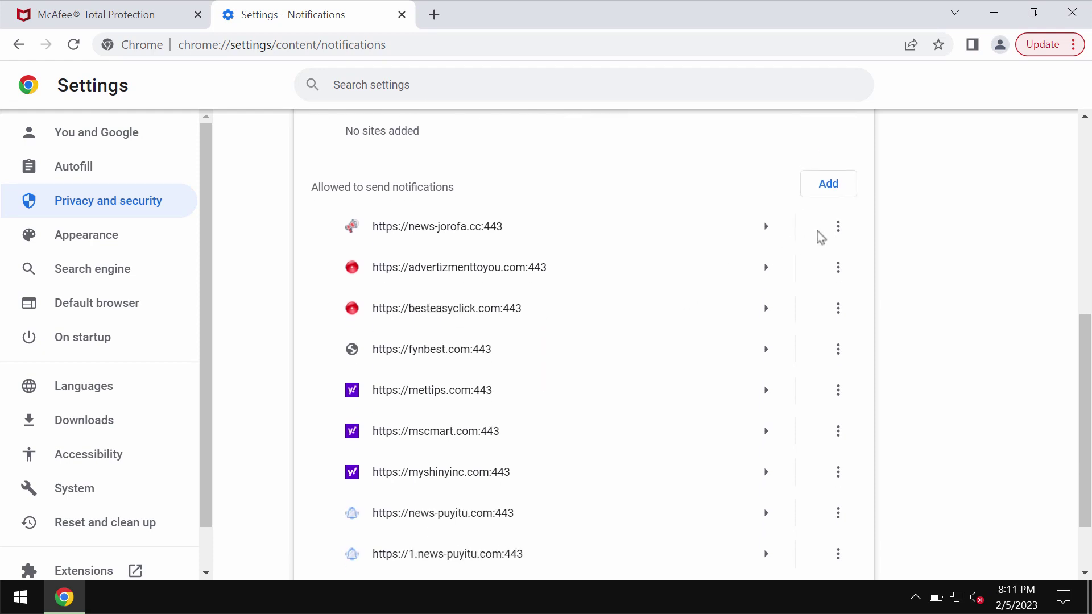
pyautogui.click(838, 229)
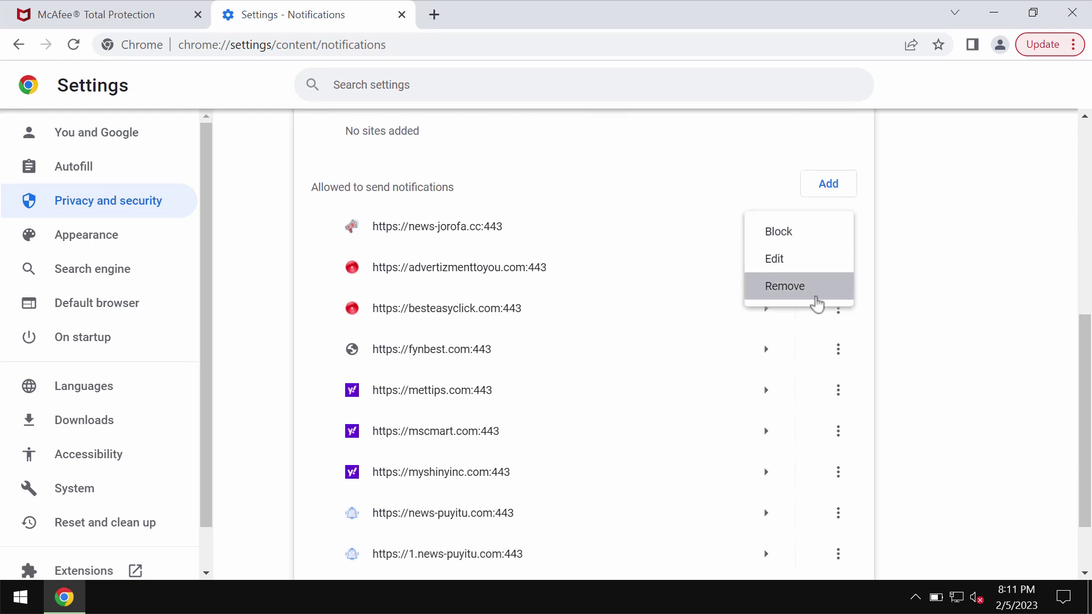
pyautogui.click(817, 294)
# Remove advertizmenttoyou.com, besteasyclick.com and fynbest.com from the allowed notifications list
pyautogui.click(838, 227)
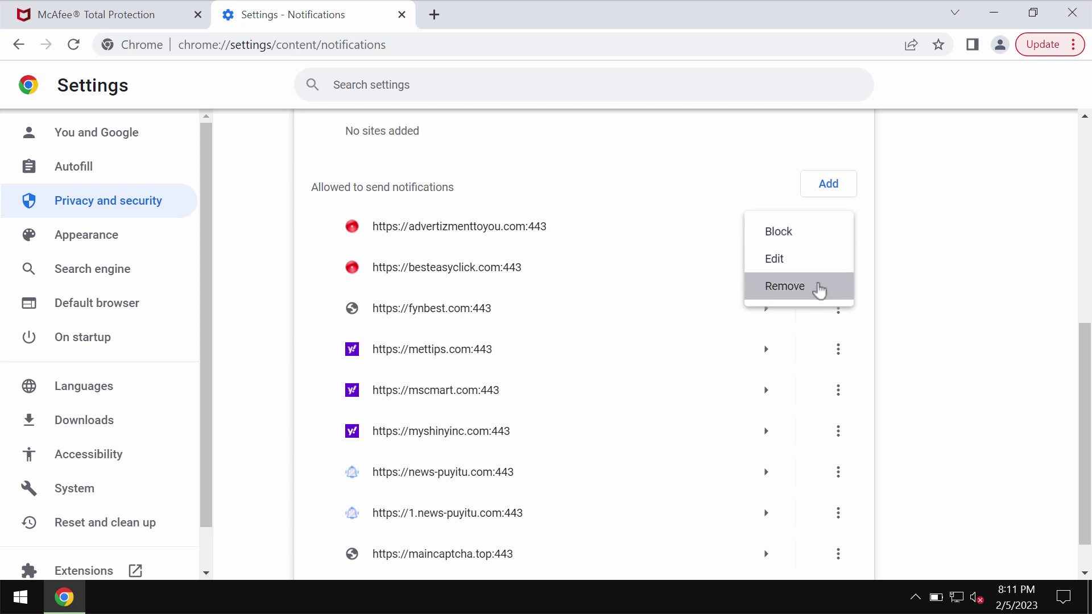
pyautogui.click(816, 295)
pyautogui.click(836, 229)
pyautogui.click(813, 301)
pyautogui.click(839, 264)
pyautogui.click(823, 323)
pyautogui.click(847, 305)
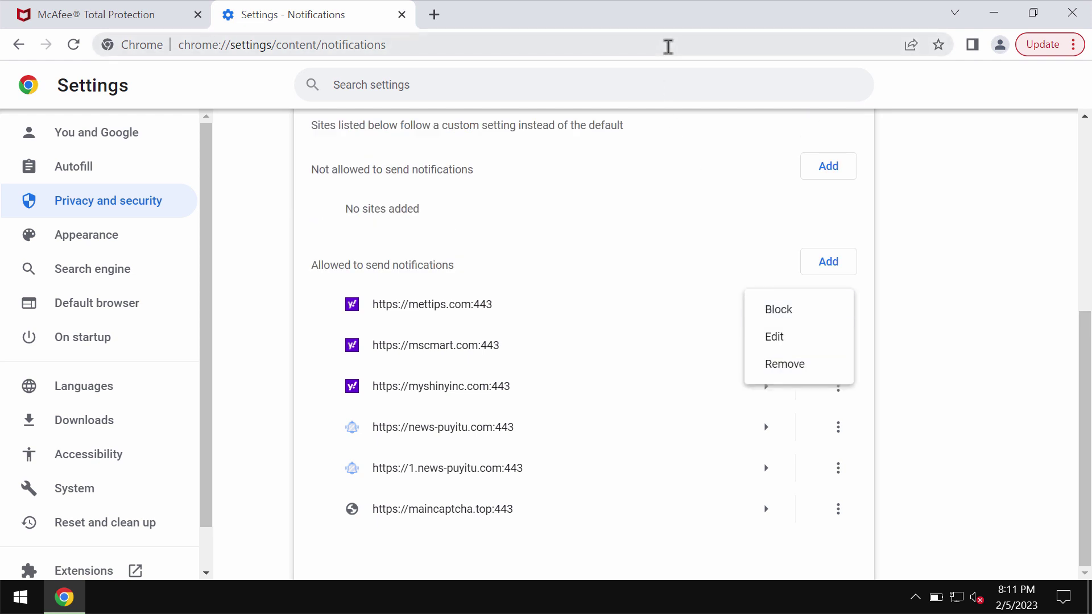
# Load combocleaner.com, then minimize Chrome and select the Combo Cleaner desktop shortcut
pyautogui.click(668, 46)
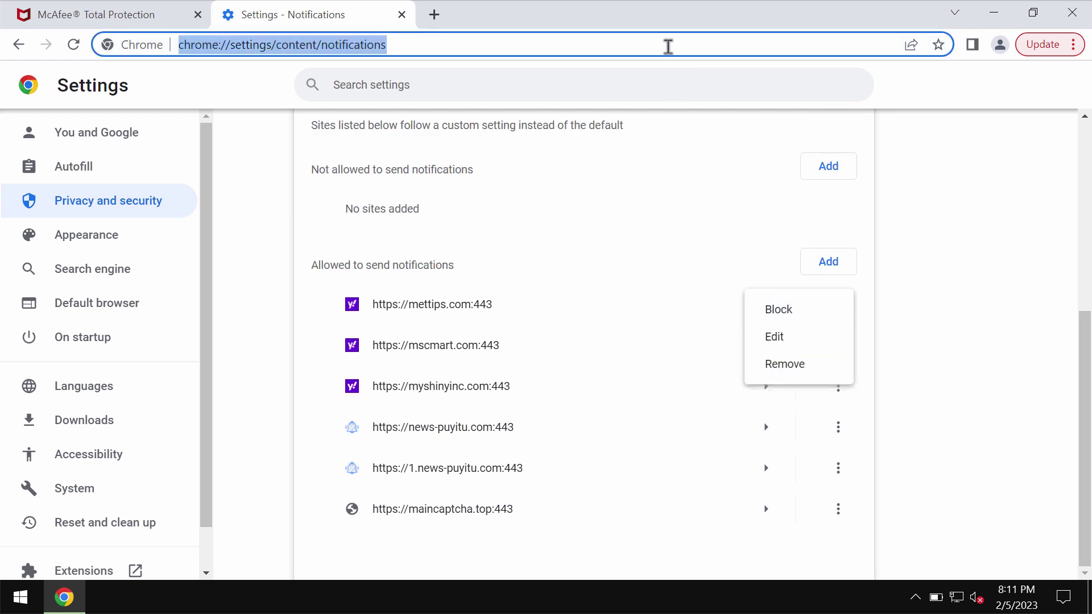
pyautogui.write('combocleaner.com')
pyautogui.press('Return')
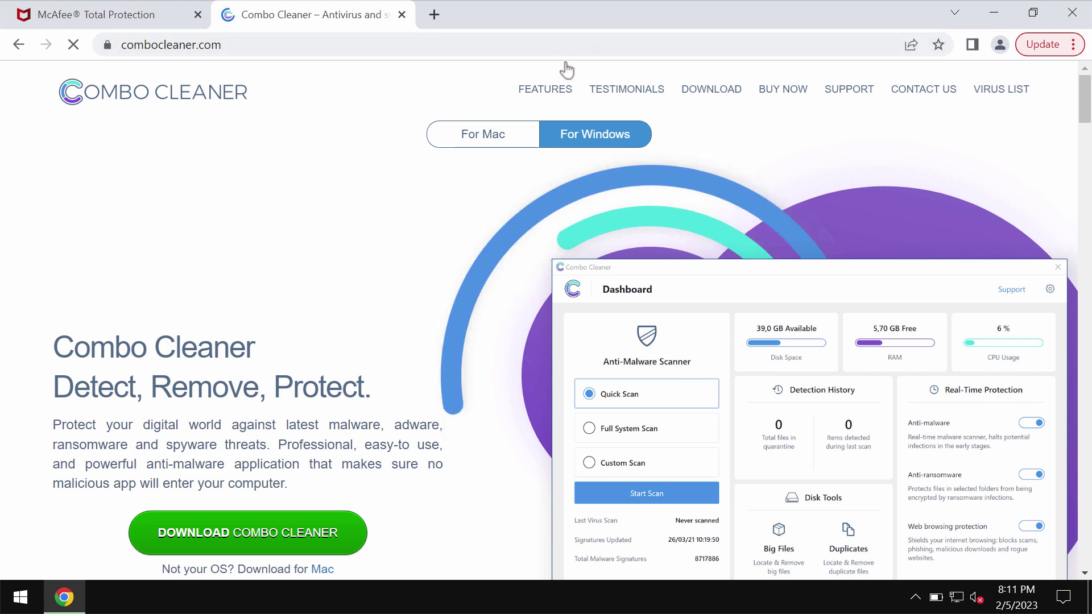
pyautogui.click(992, 19)
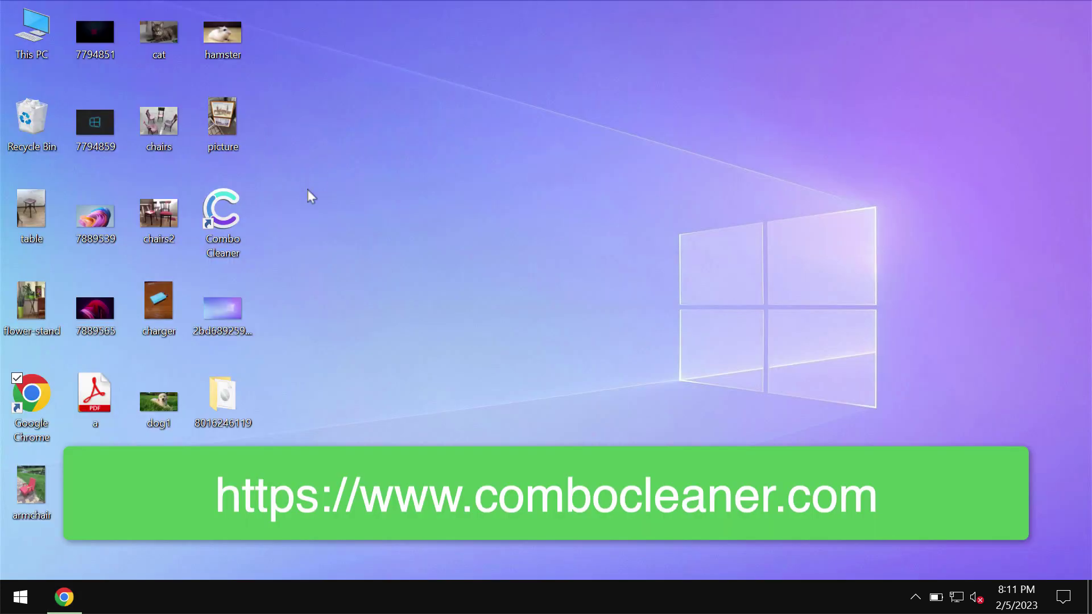
pyautogui.click(230, 211)
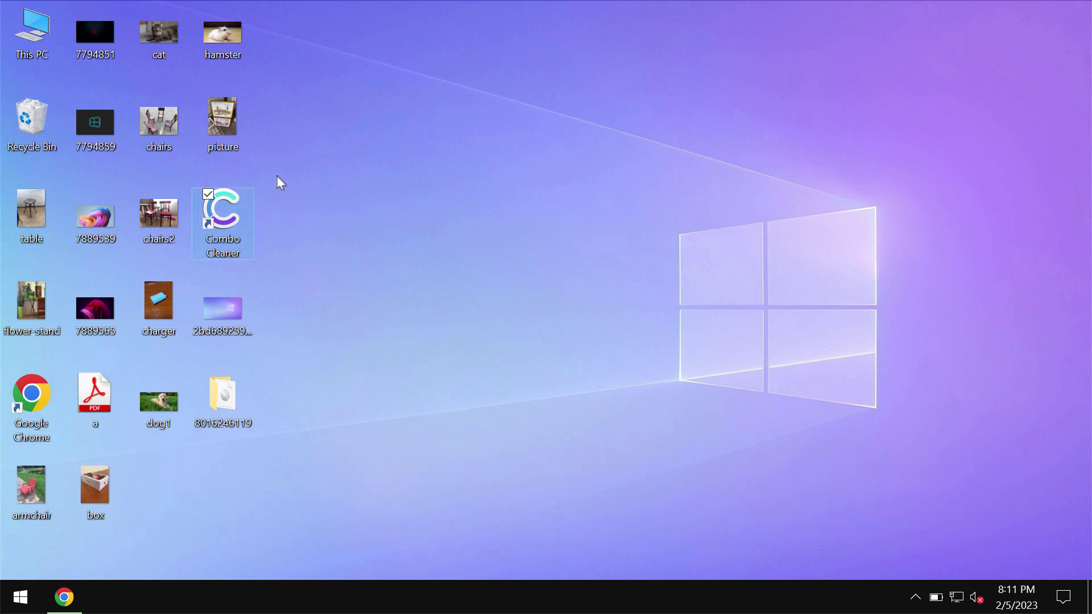
# Launch Combo Cleaner, start a Quick Scan, and bring up its progress screen
pyautogui.press('Return')
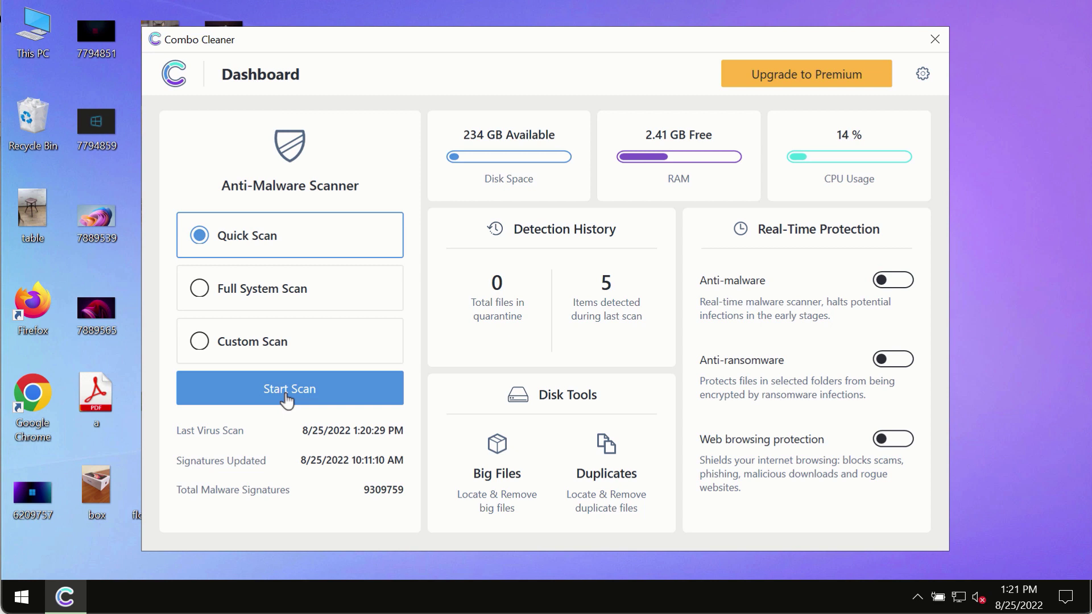
pyautogui.click(316, 393)
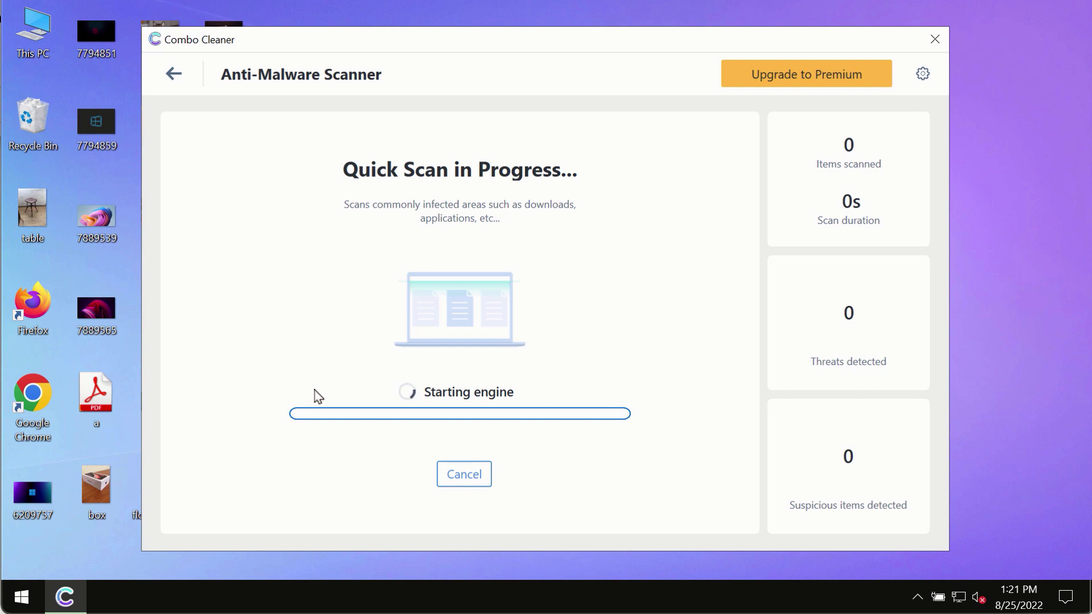
pyautogui.click(173, 73)
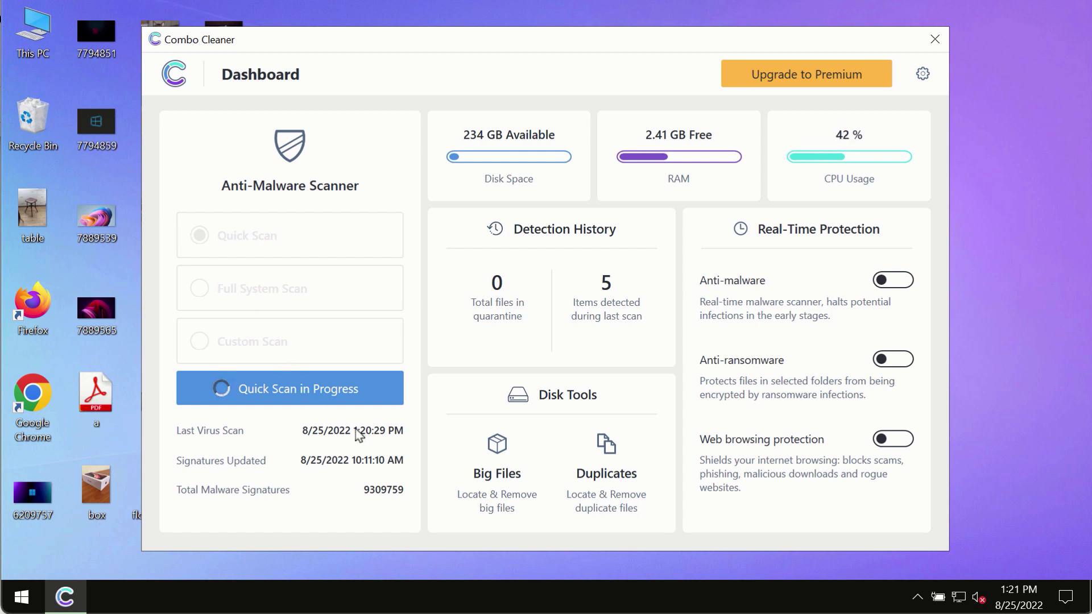
pyautogui.click(307, 386)
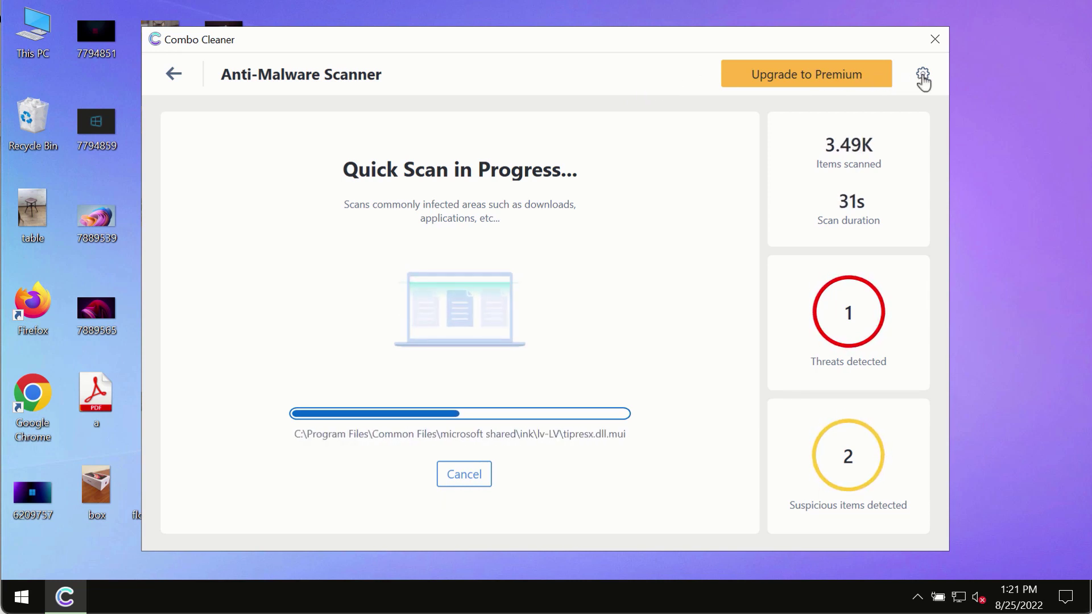
# Open Combo Cleaner's settings and view the Anti-Ransomware tab
pyautogui.click(922, 75)
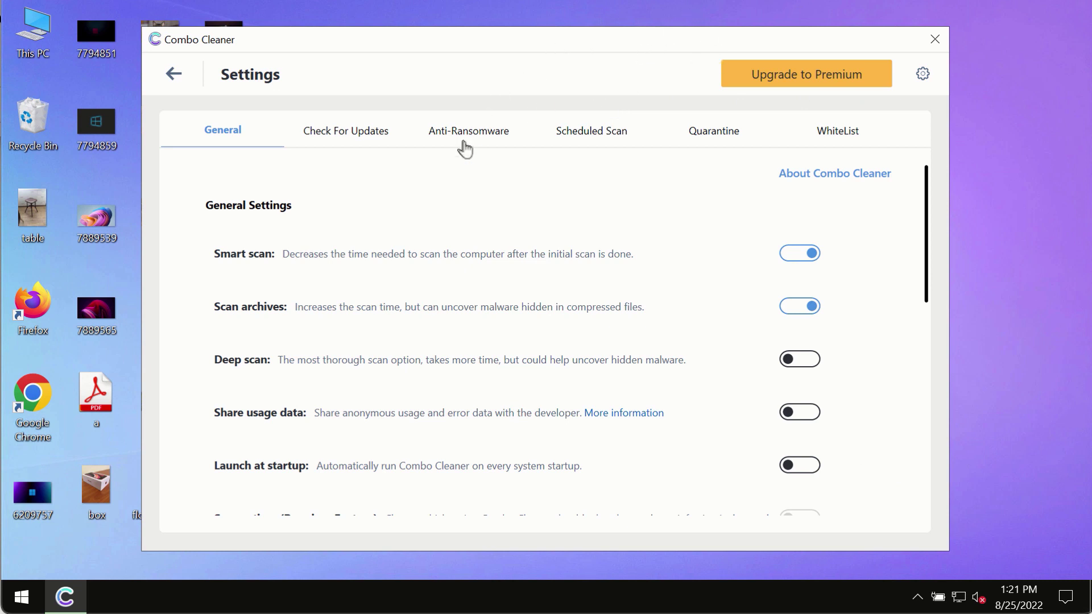
pyautogui.click(452, 136)
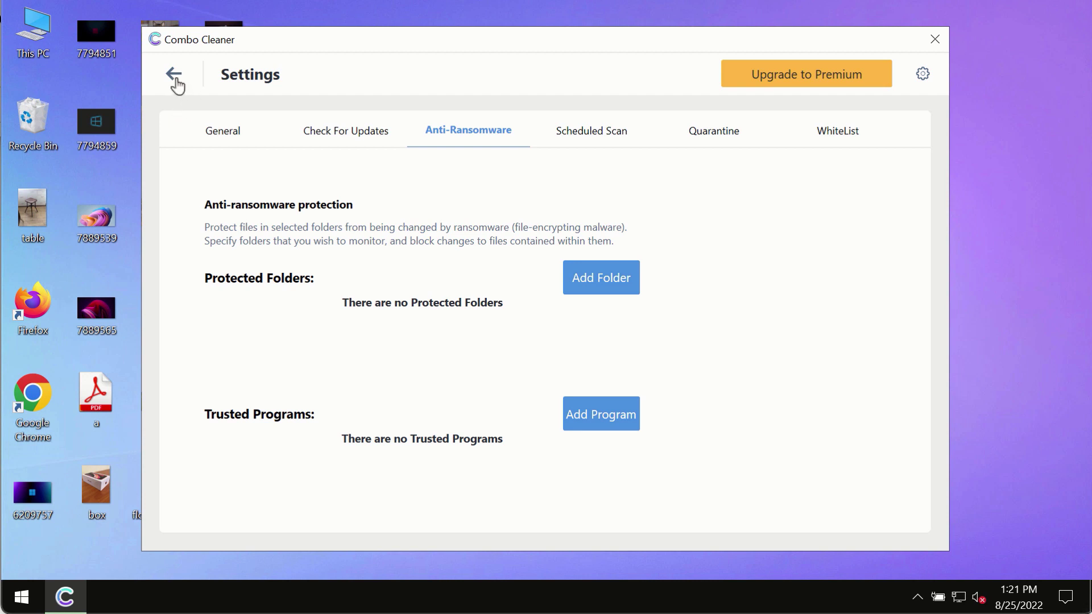
# Leave settings and reopen the running Quick Scan to view its results
pyautogui.click(172, 80)
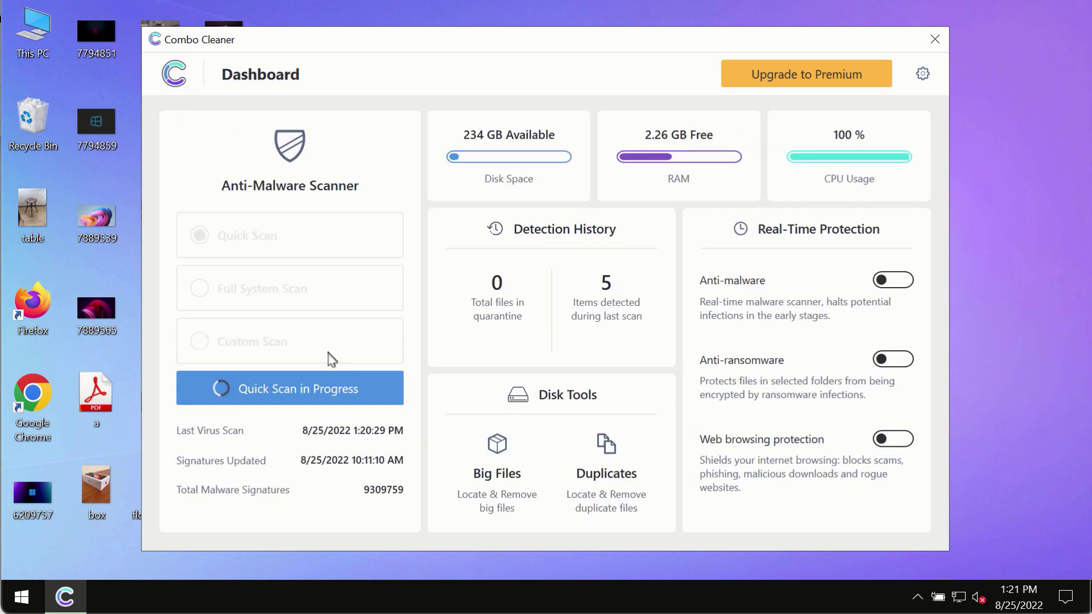
pyautogui.click(341, 390)
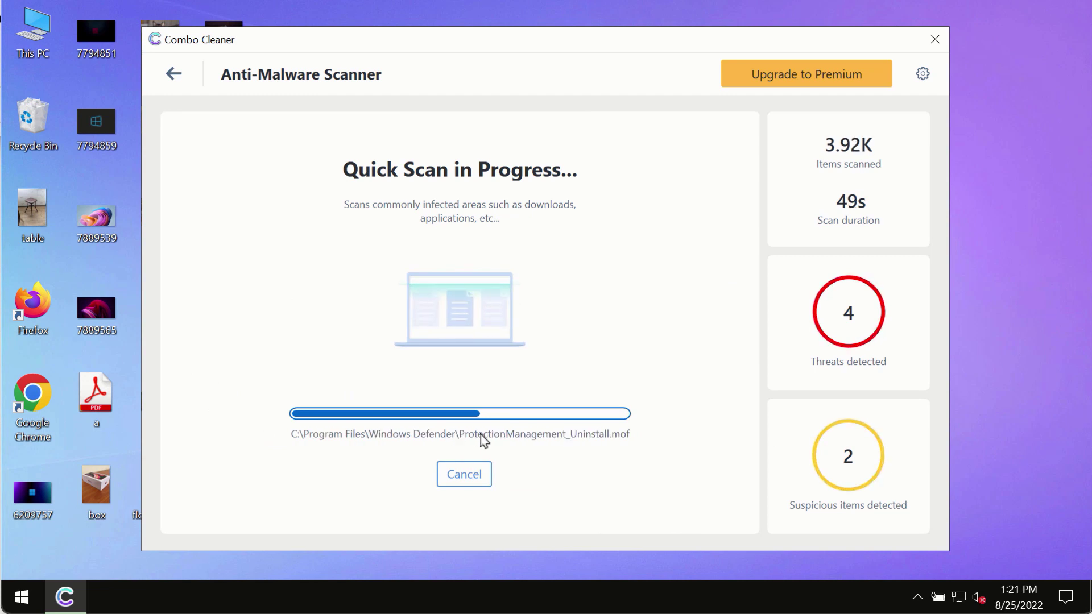